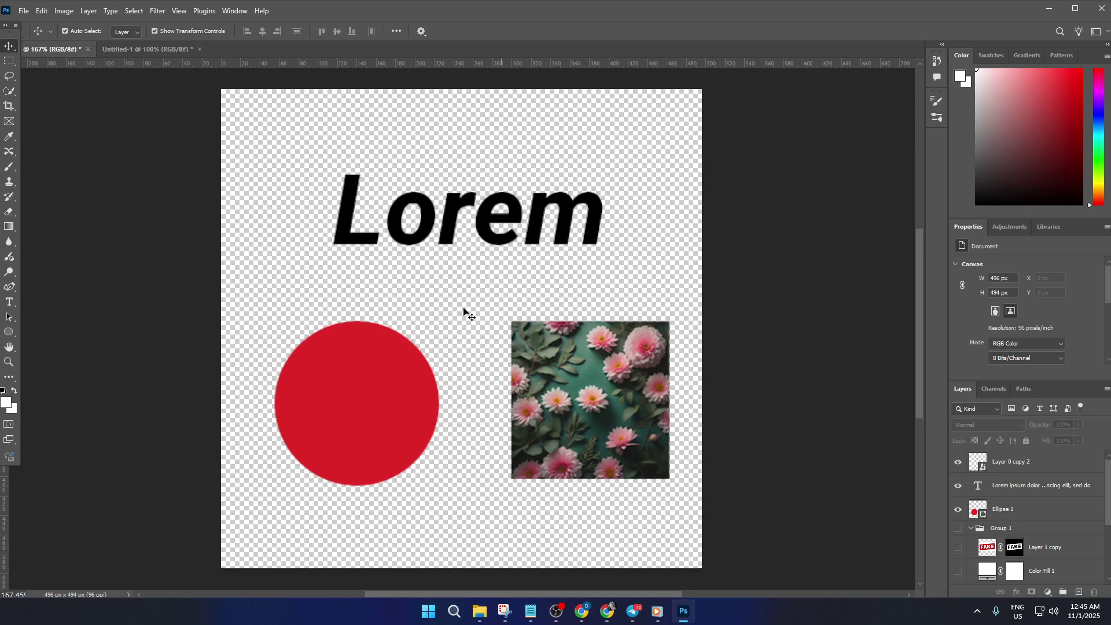
- Examine the properties of the red circle, Lorem text and flower image layers by selecting each in turn
left_click(382, 364)
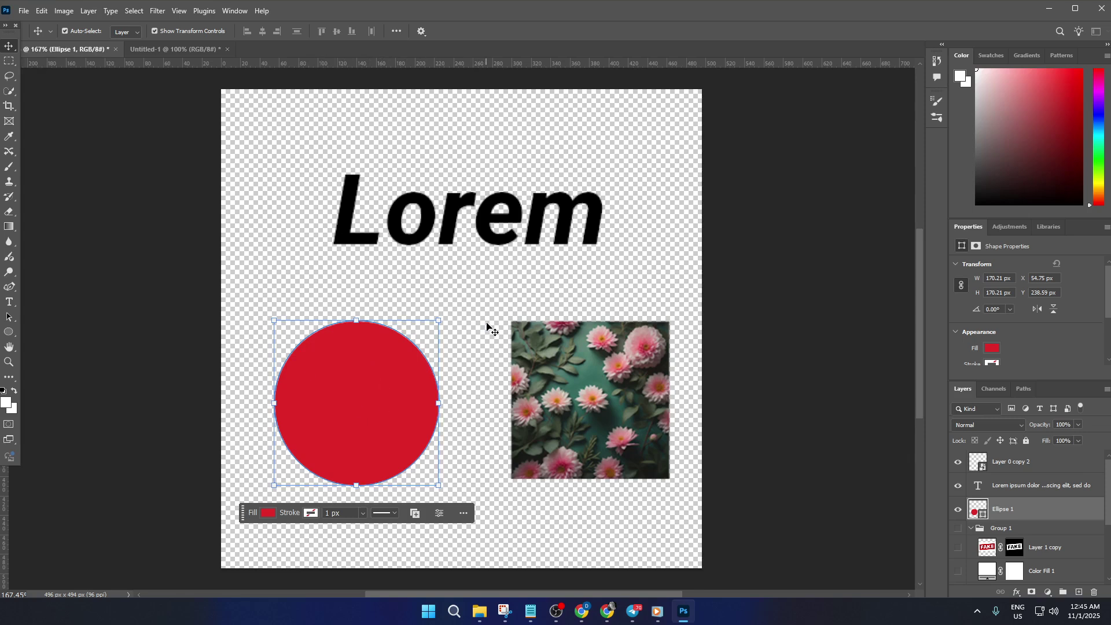
left_click(521, 250)
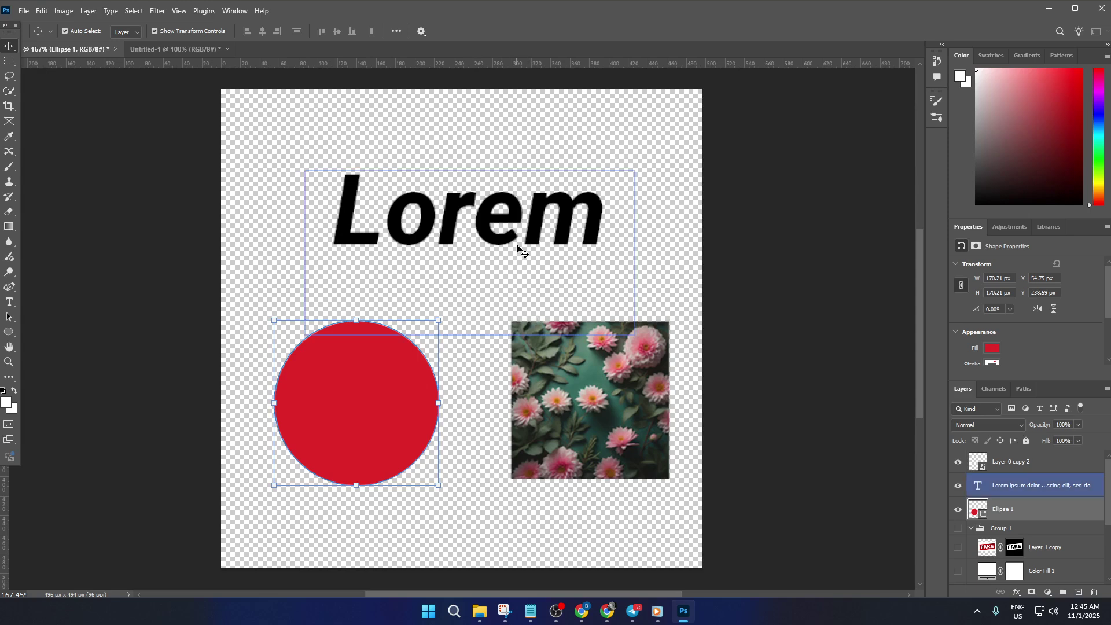
left_click(639, 387)
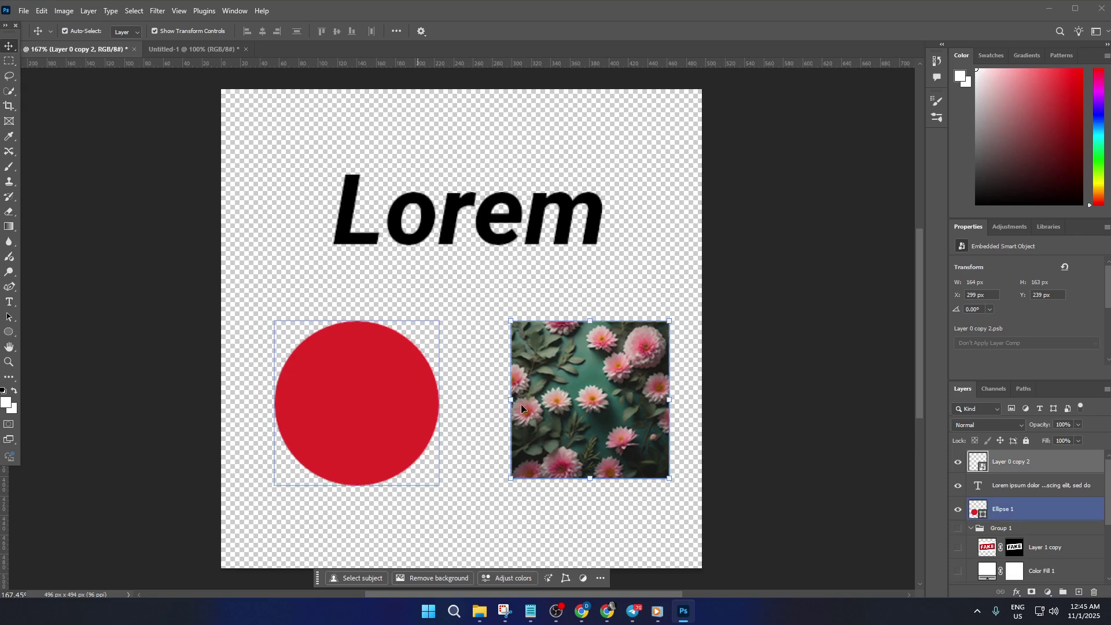
left_click(384, 389)
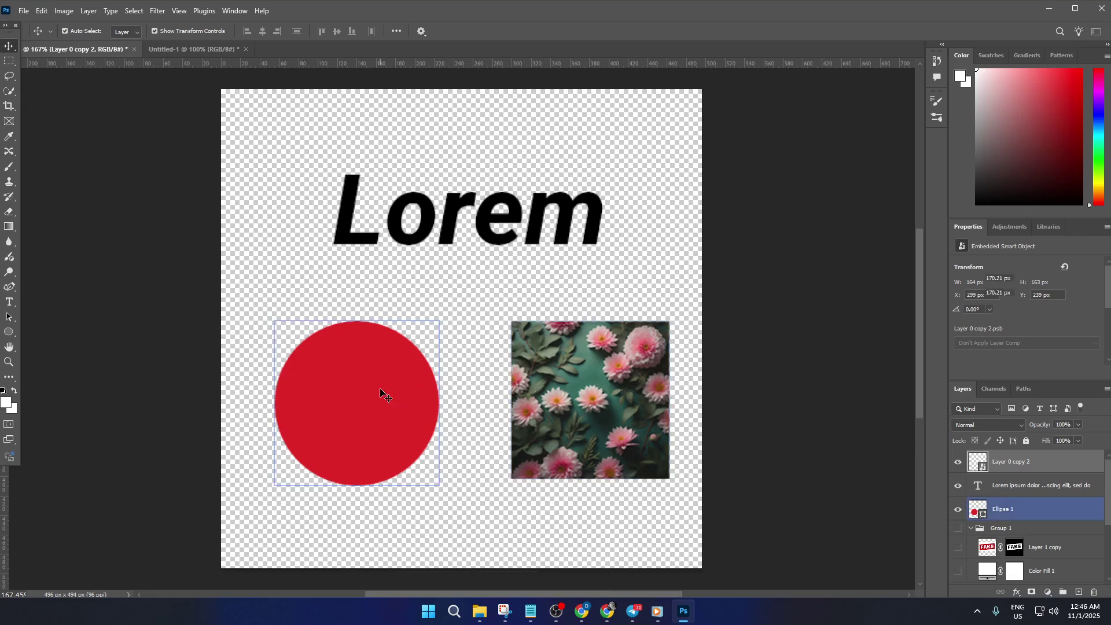
left_click(581, 376)
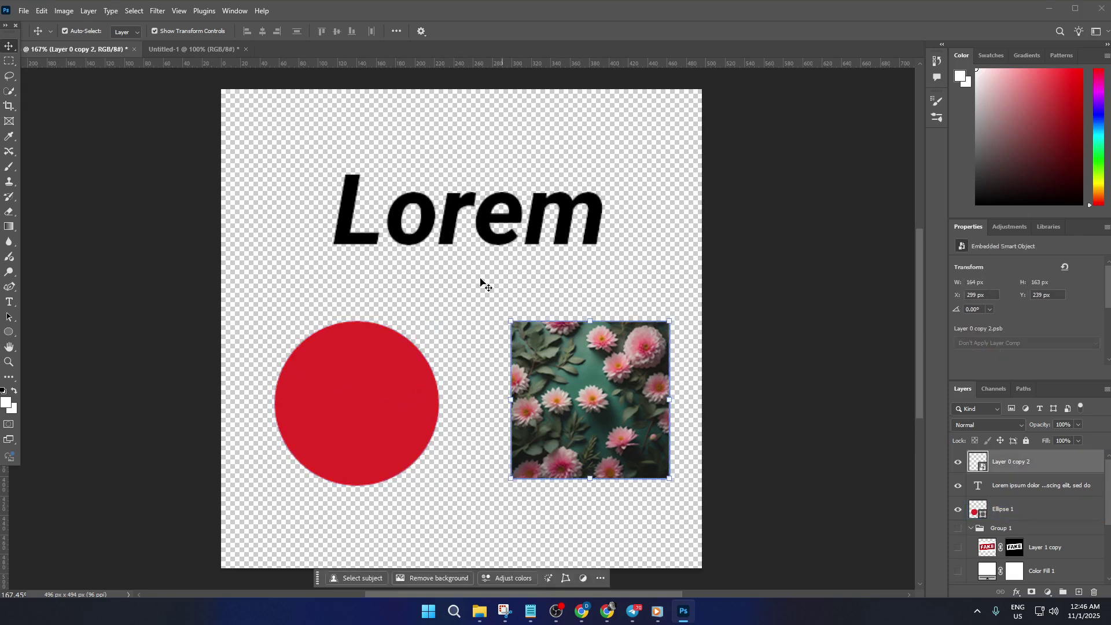
left_click(480, 231)
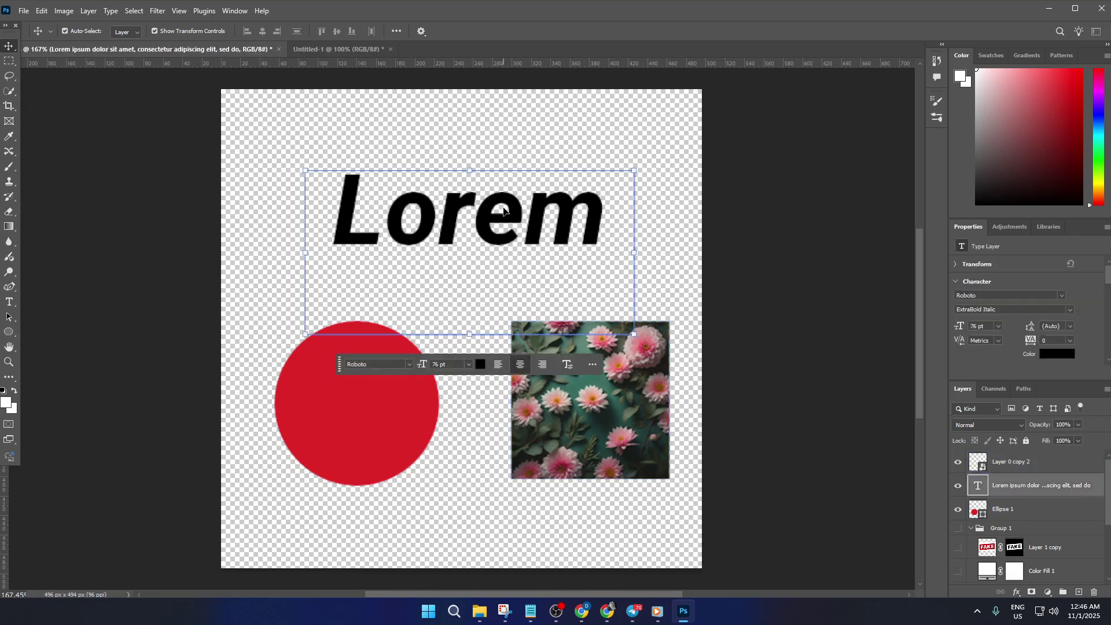
left_click(520, 421)
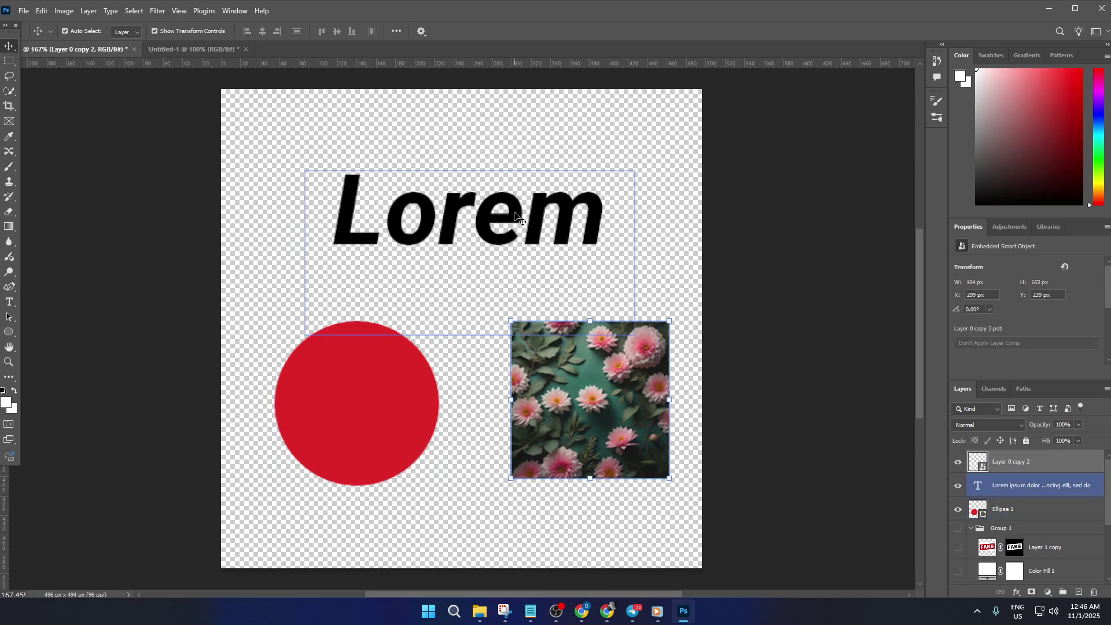
- Rasterize the Lorem type layer by painting on it with the Brush tool and accepting the conversion
left_click(453, 224)
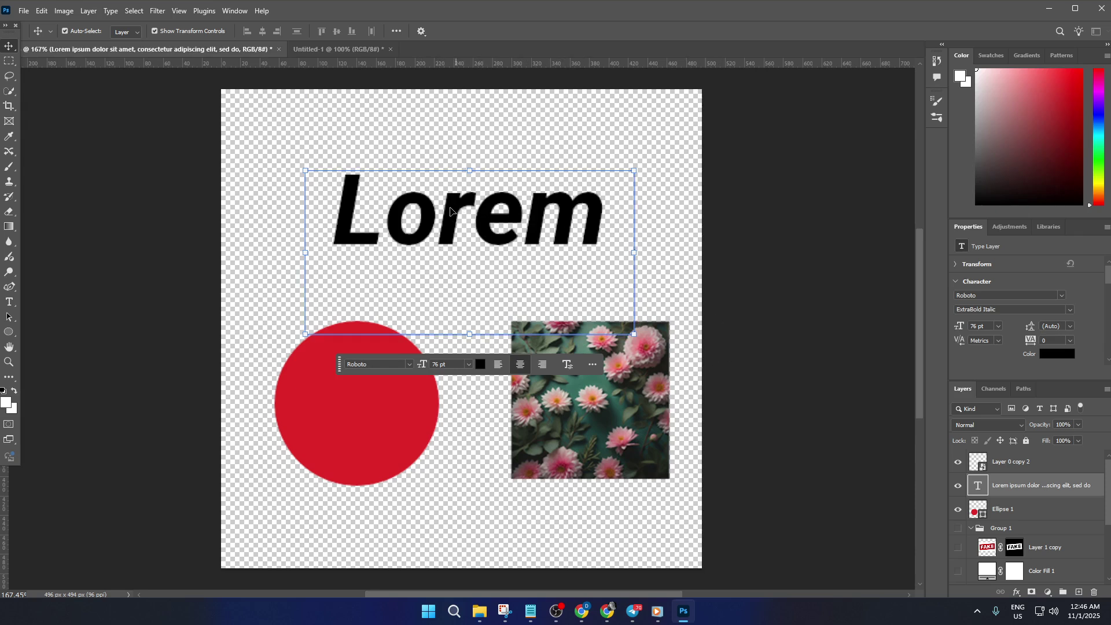
left_click(9, 167)
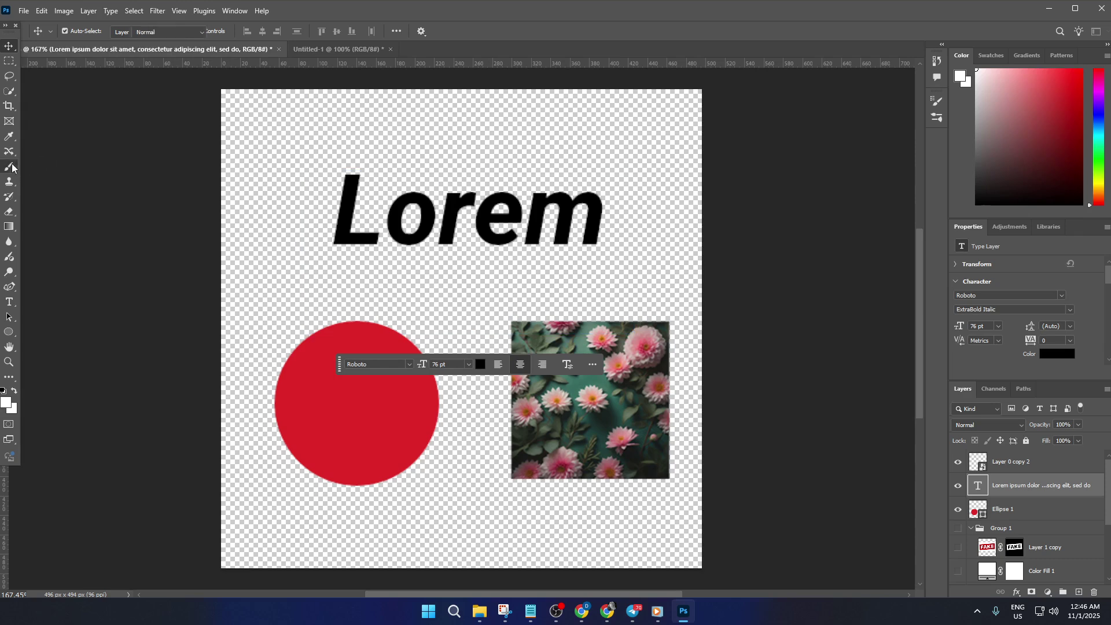
left_click(414, 217)
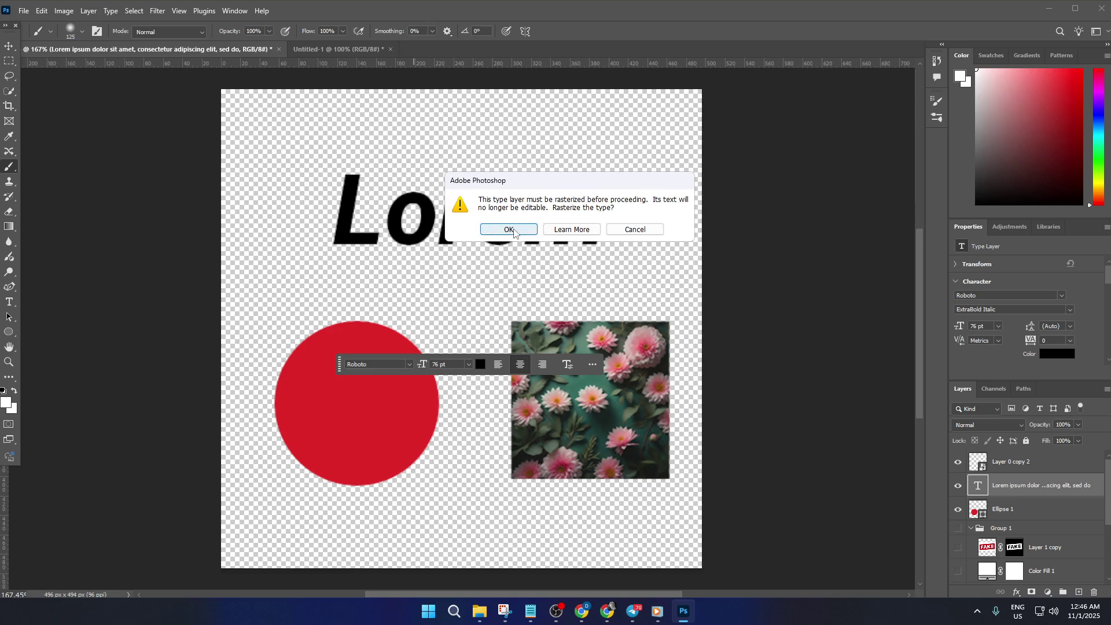
left_click(619, 232)
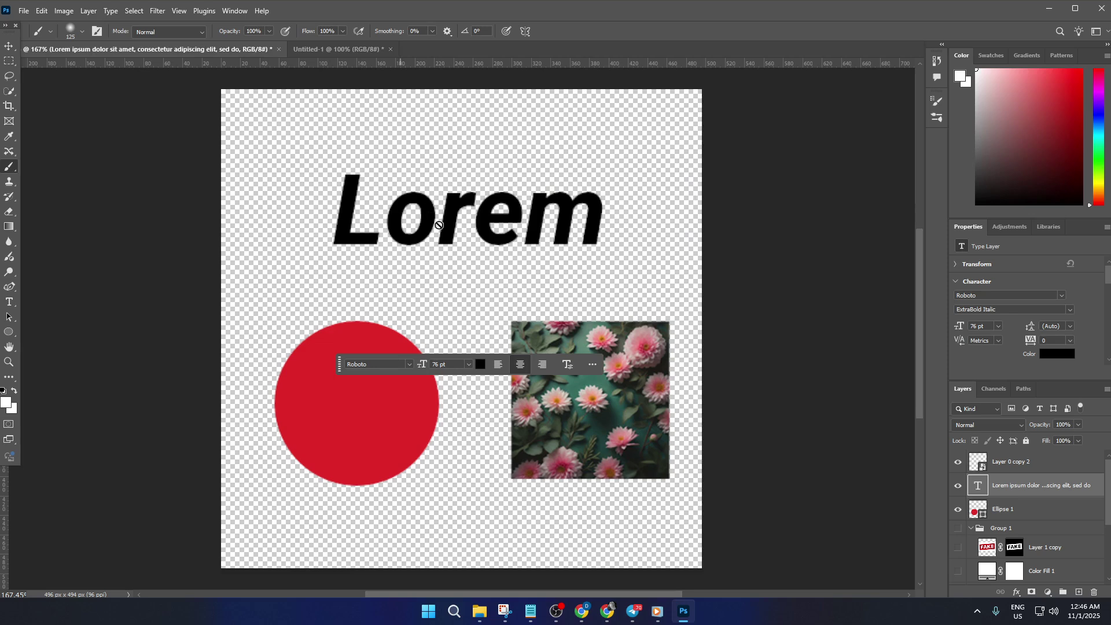
left_click(480, 233)
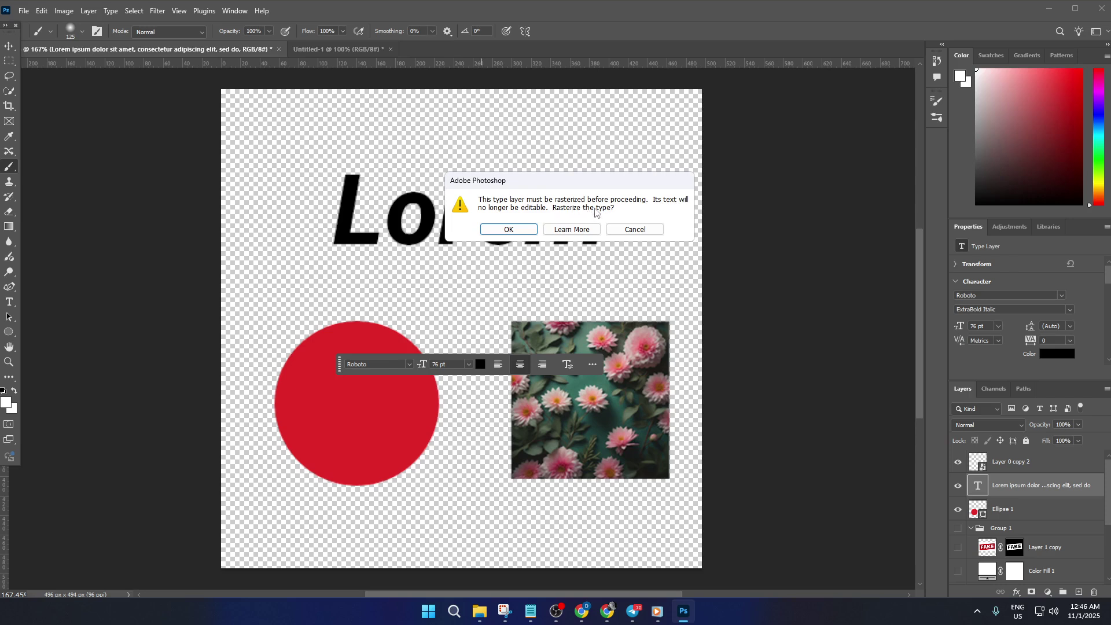
left_click(510, 230)
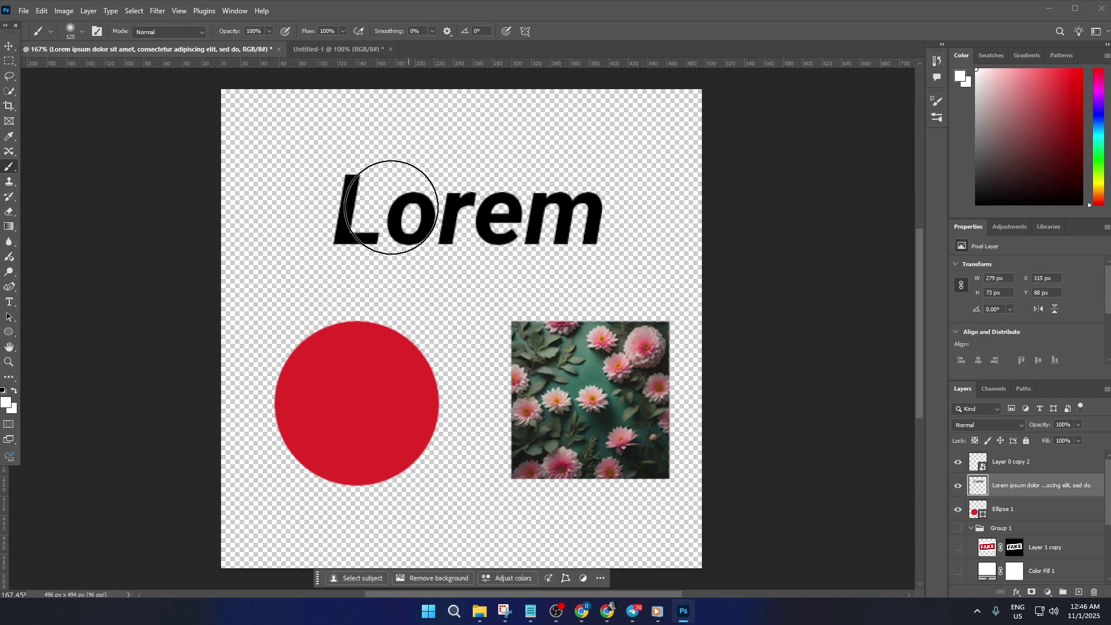
mouse_move(354, 197)
left_mouse_down()
mouse_move(360, 219)
mouse_move(417, 215)
mouse_move(389, 198)
mouse_move(440, 215)
mouse_move(374, 181)
left_mouse_up()
key("ctrl+z")
key("ctrl+z")
key("ctrl+z")
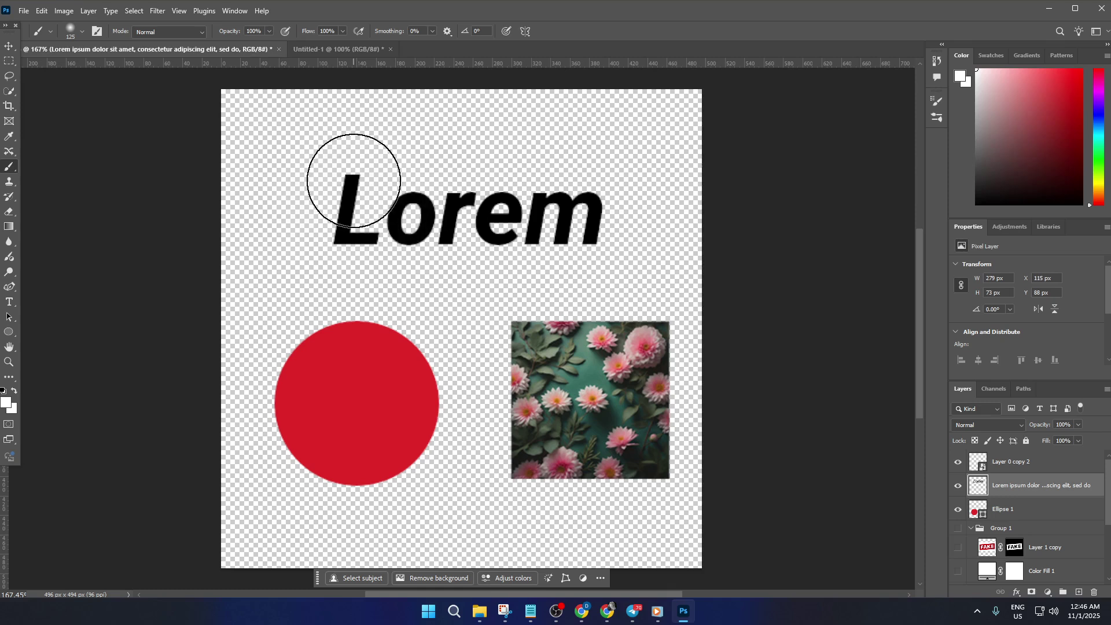
- Paint a soft white spot over the top of the letter L on the Lorem layer, and return to the Move tool
left_click(355, 158)
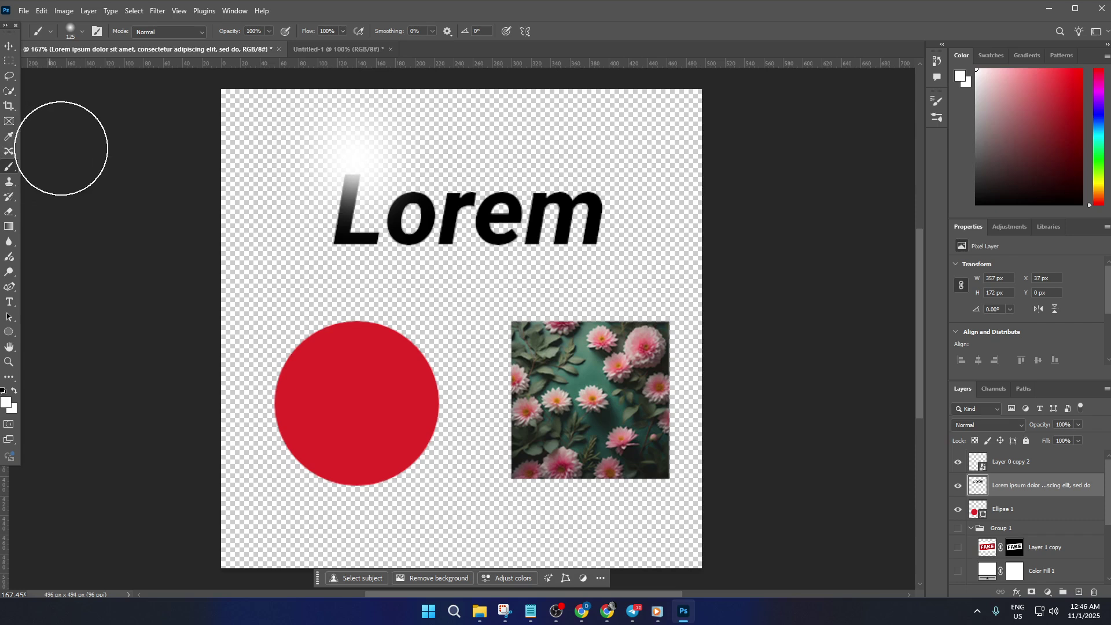
key("v")
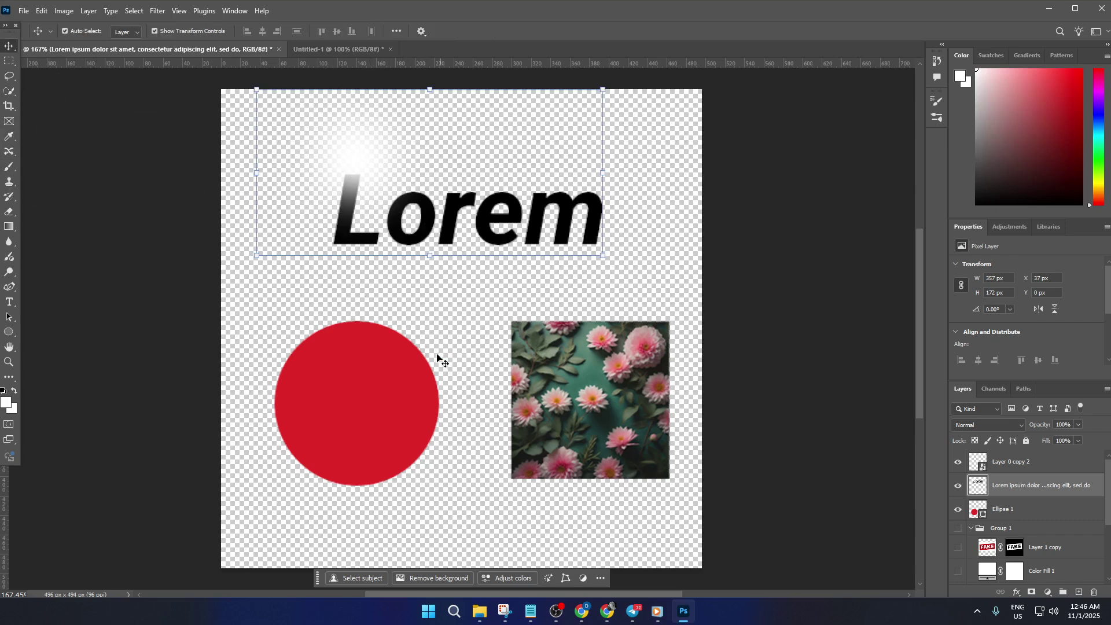
- Rasterize the flower image's smart object layer, Layer 0 copy 2
left_click(354, 376)
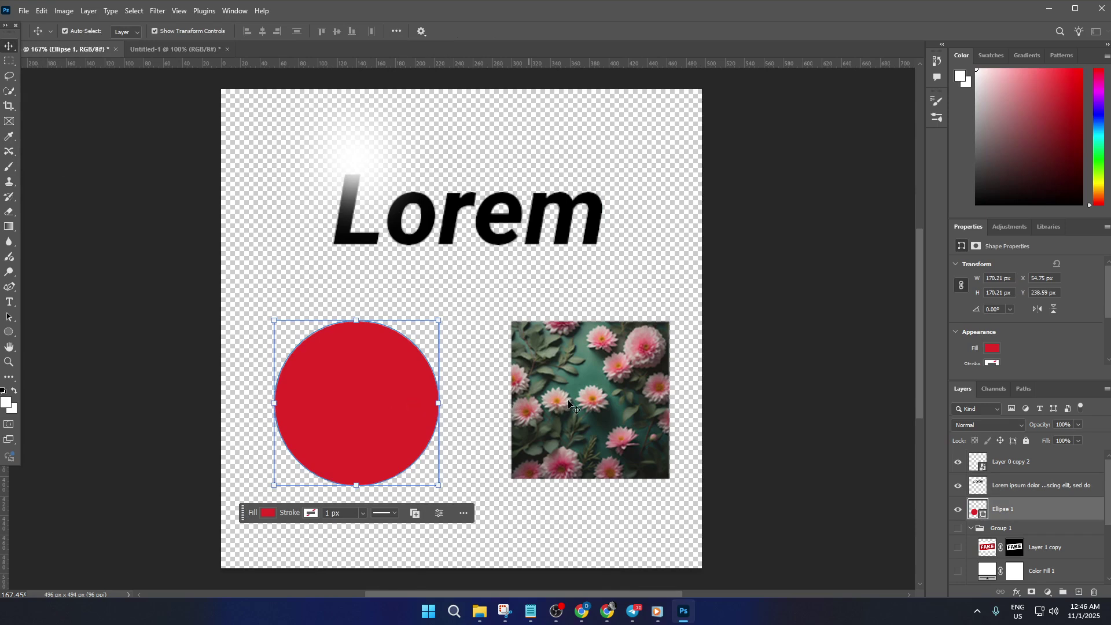
left_click(628, 404)
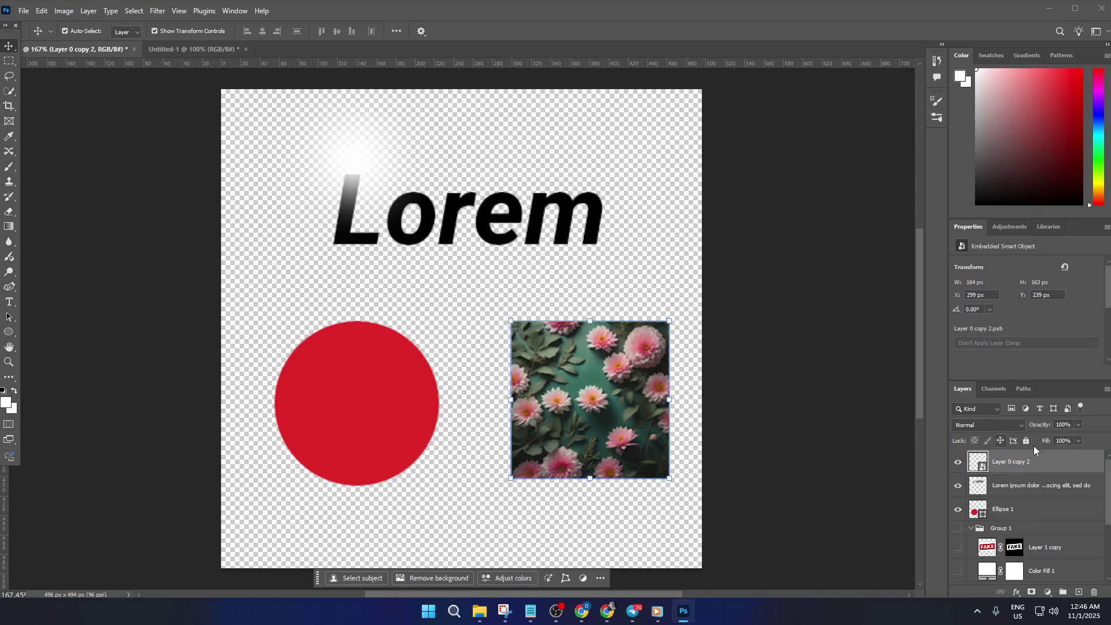
right_click(1036, 462)
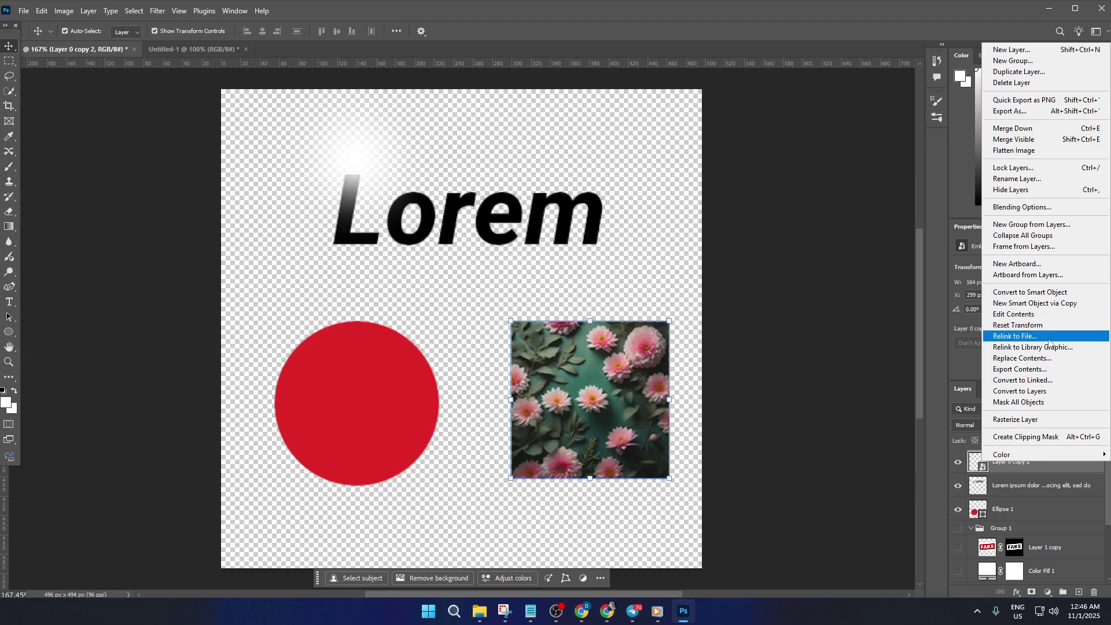
left_click(1033, 421)
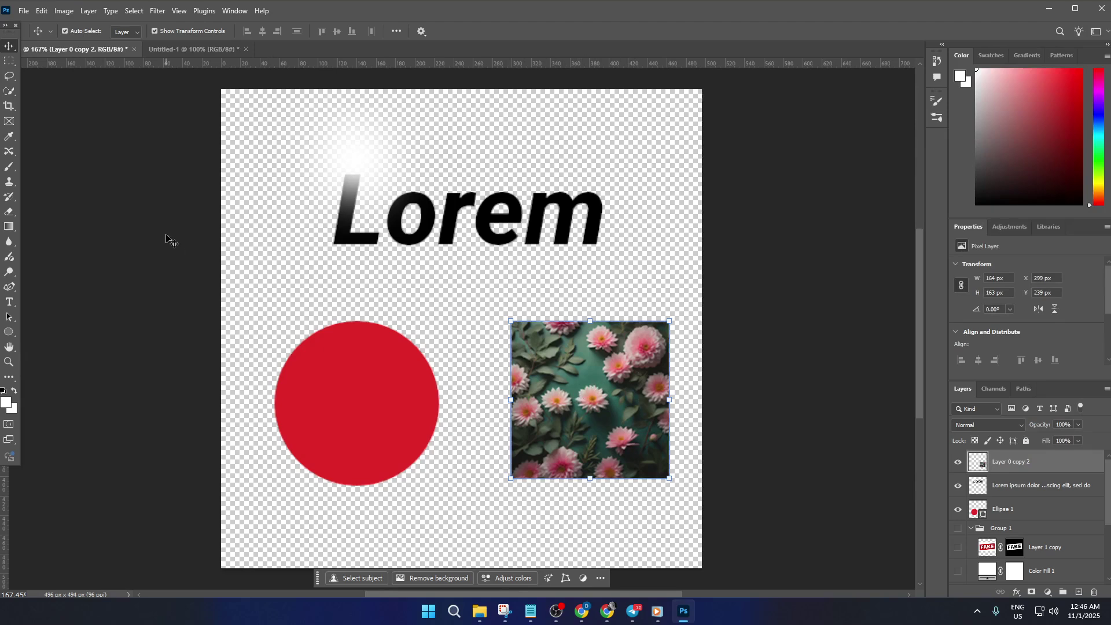
- Brush a soft white spot over the flower image's upper-left corner, undoing the extra dab made over the red circle
left_click(8, 167)
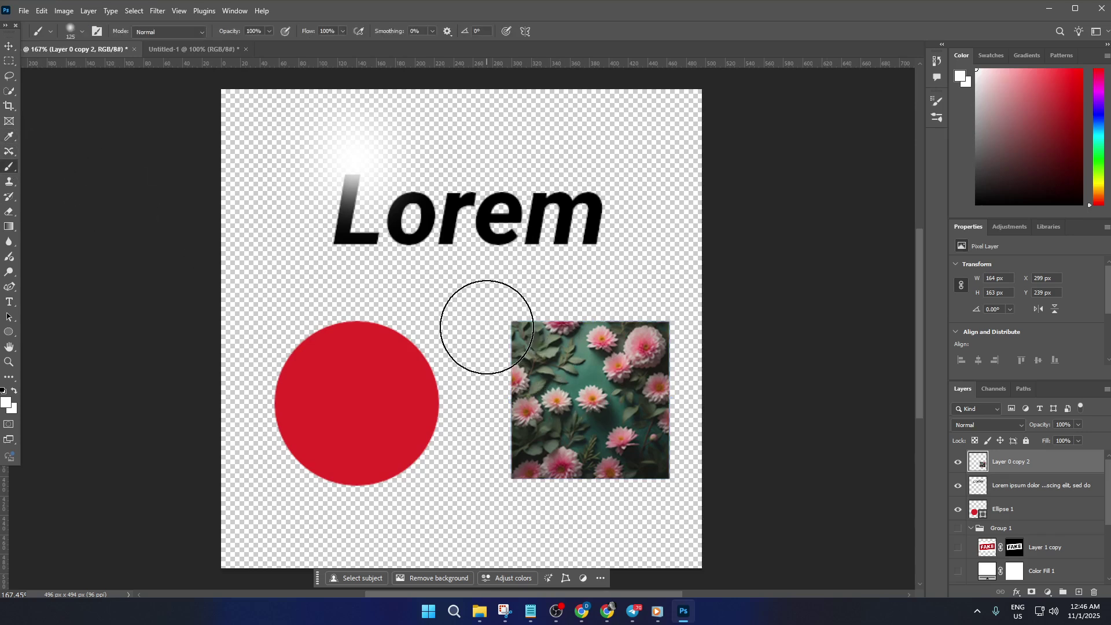
left_click(504, 312)
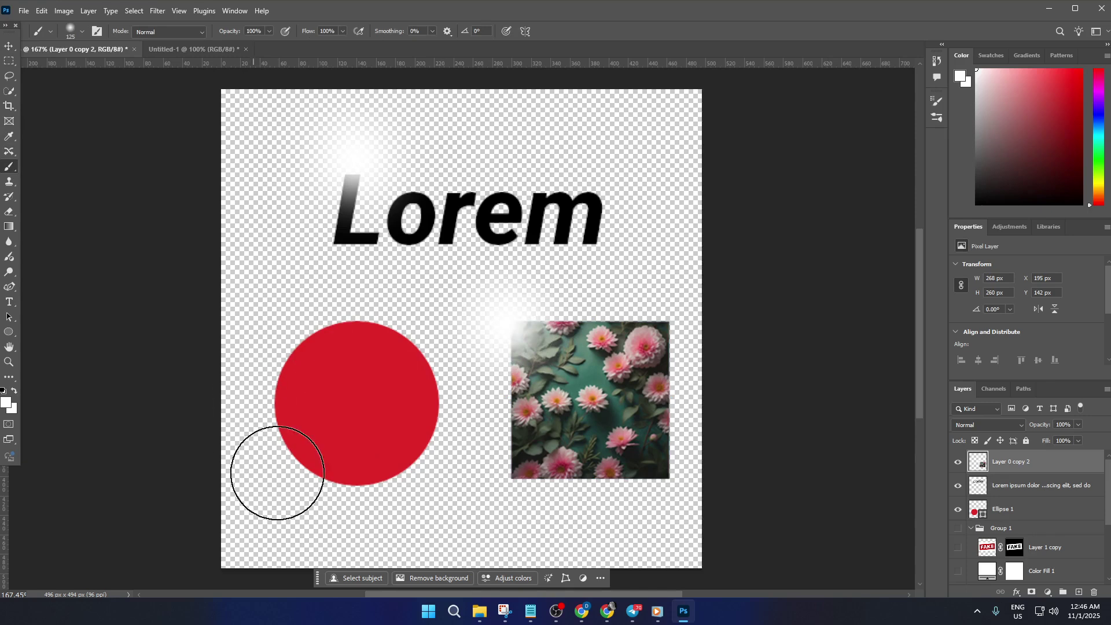
left_click(350, 374)
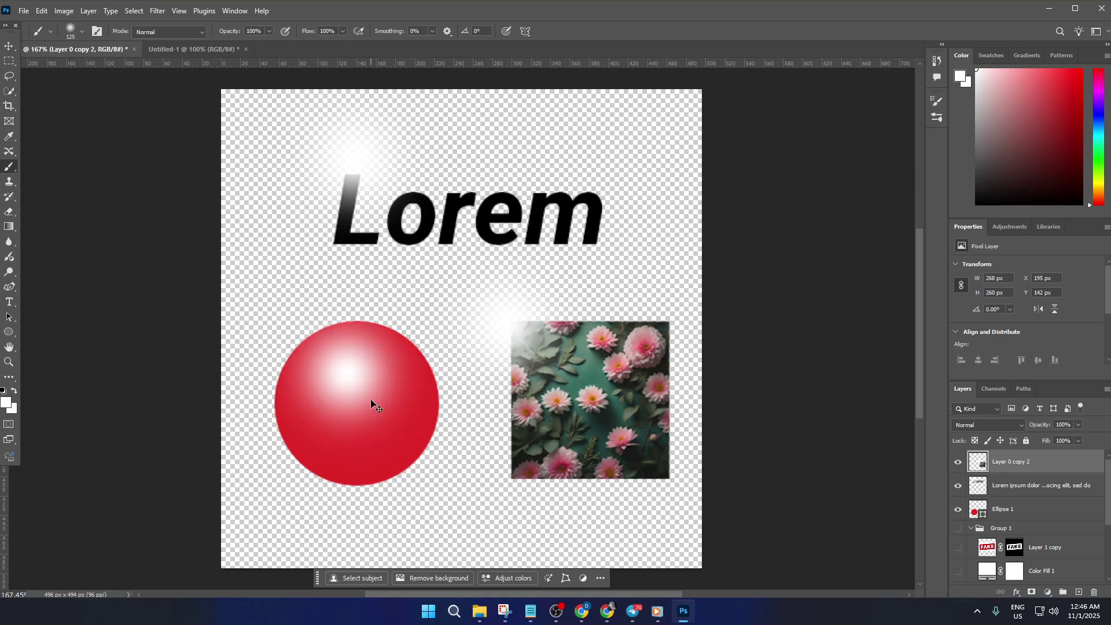
key("ctrl+z")
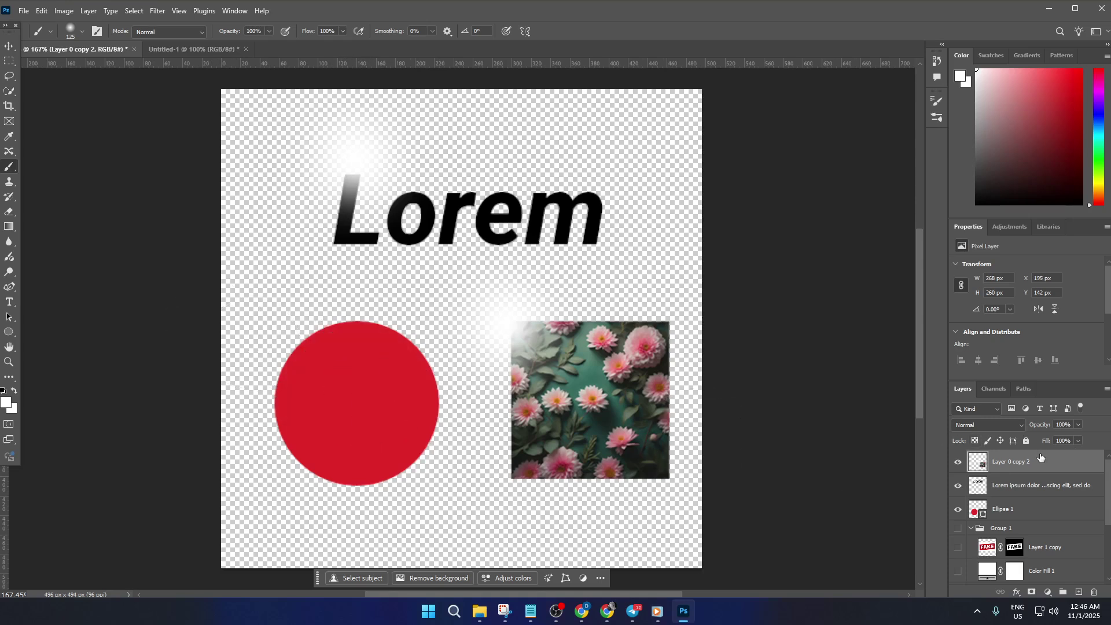
- Rasterize the Ellipse 1 shape layer and brush a soft white spot over the circle's upper-left edge
left_click(1025, 515)
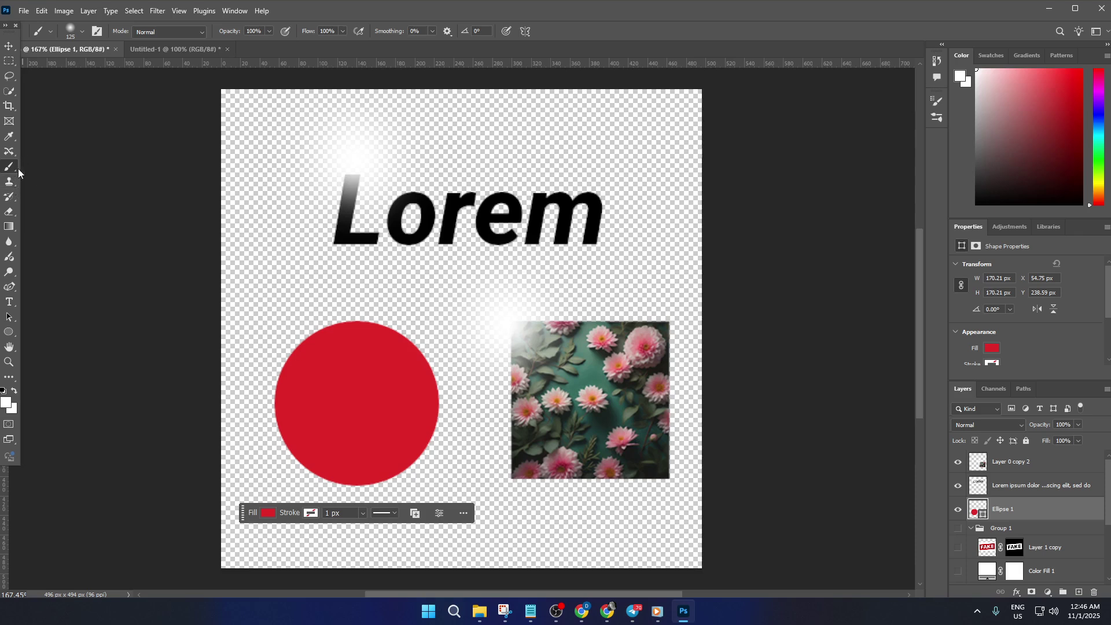
left_click(348, 364)
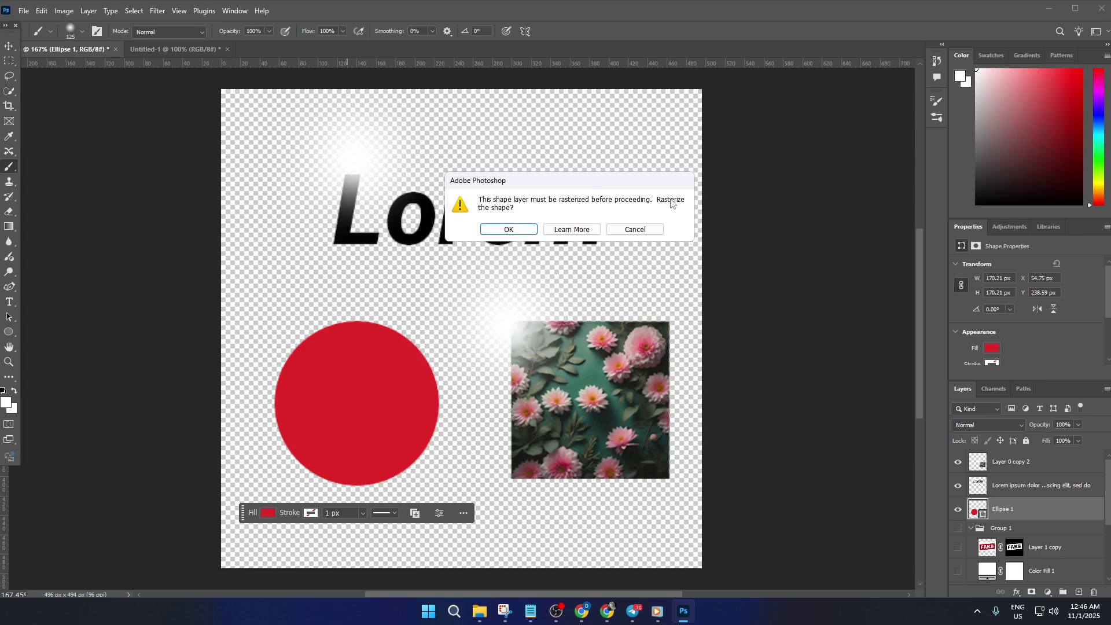
left_click(492, 230)
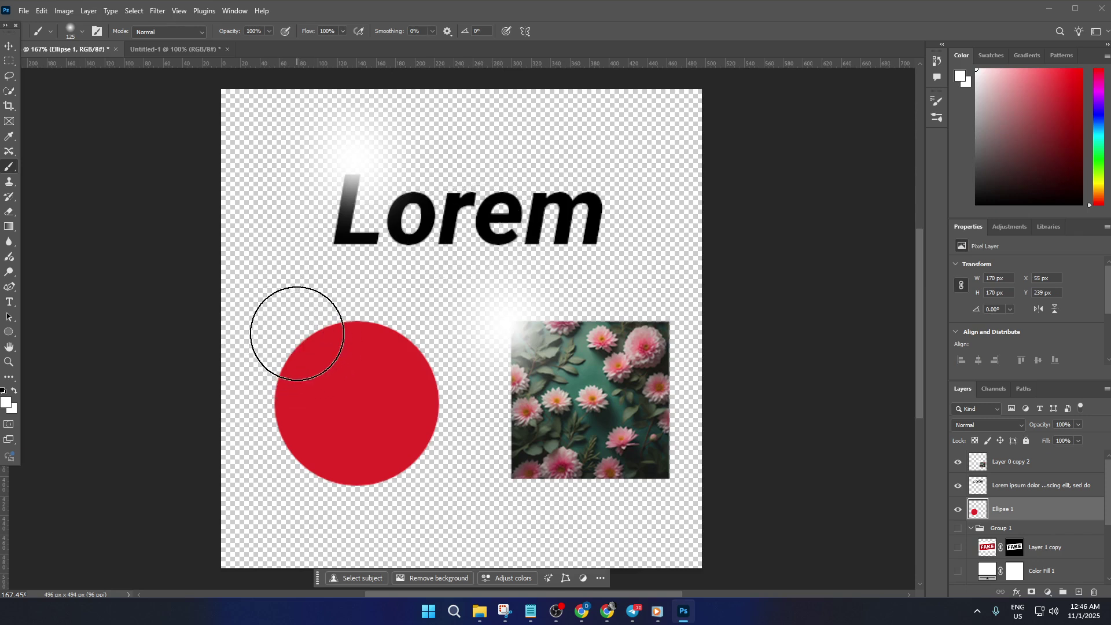
left_click_drag(297, 333, 279, 354)
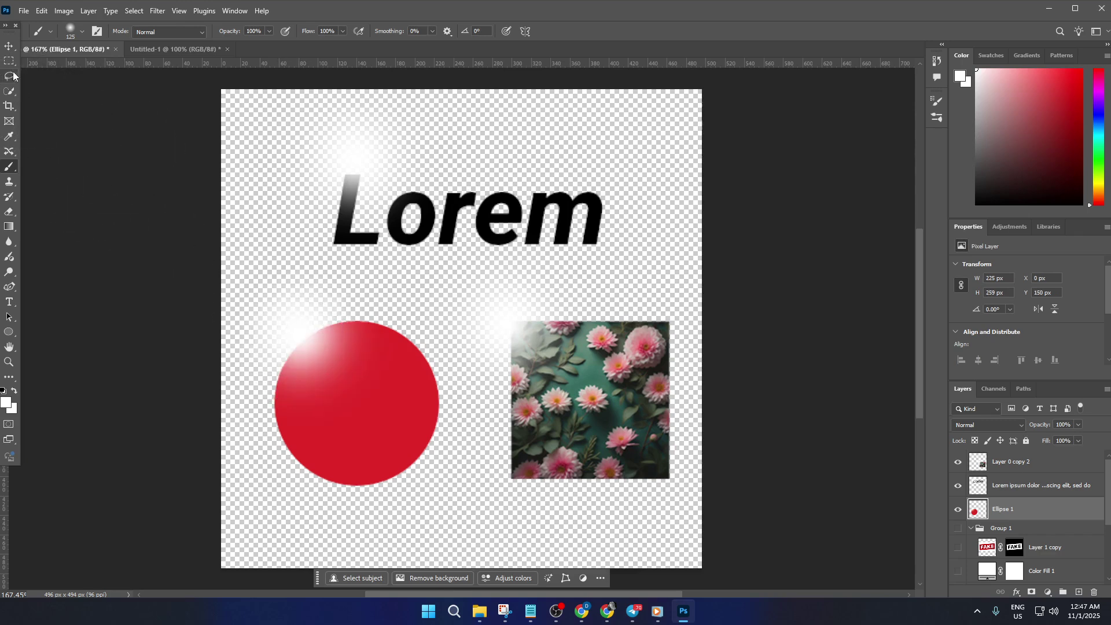
- Move the Ellipse 1 layer with its painted spot slightly left, to about X -9 px, Y 151 px
left_click(8, 51)
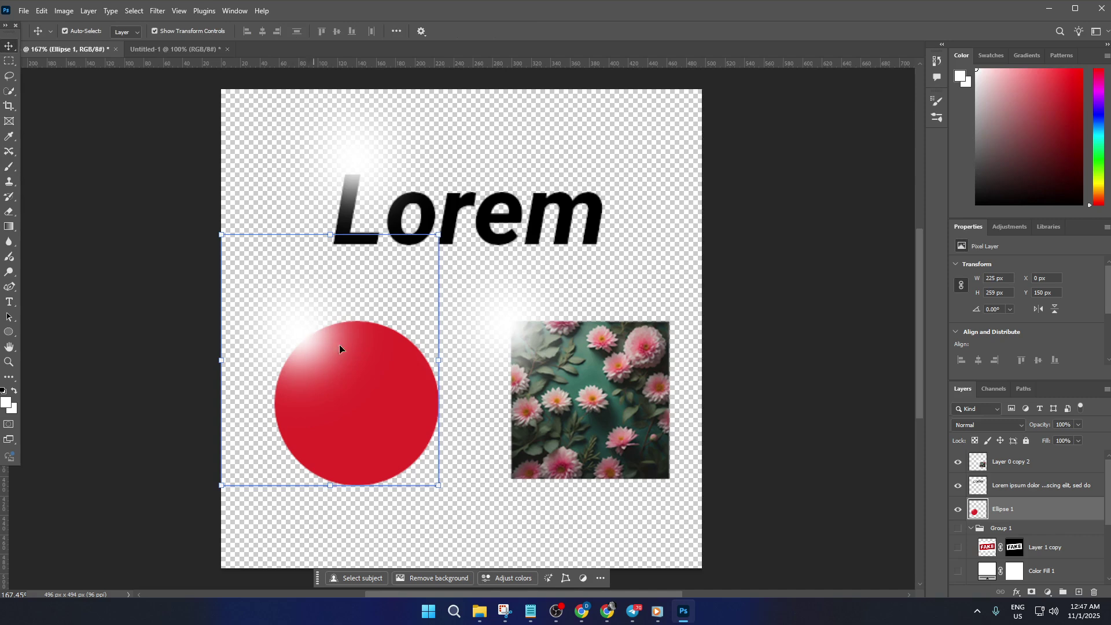
right_click(309, 334)
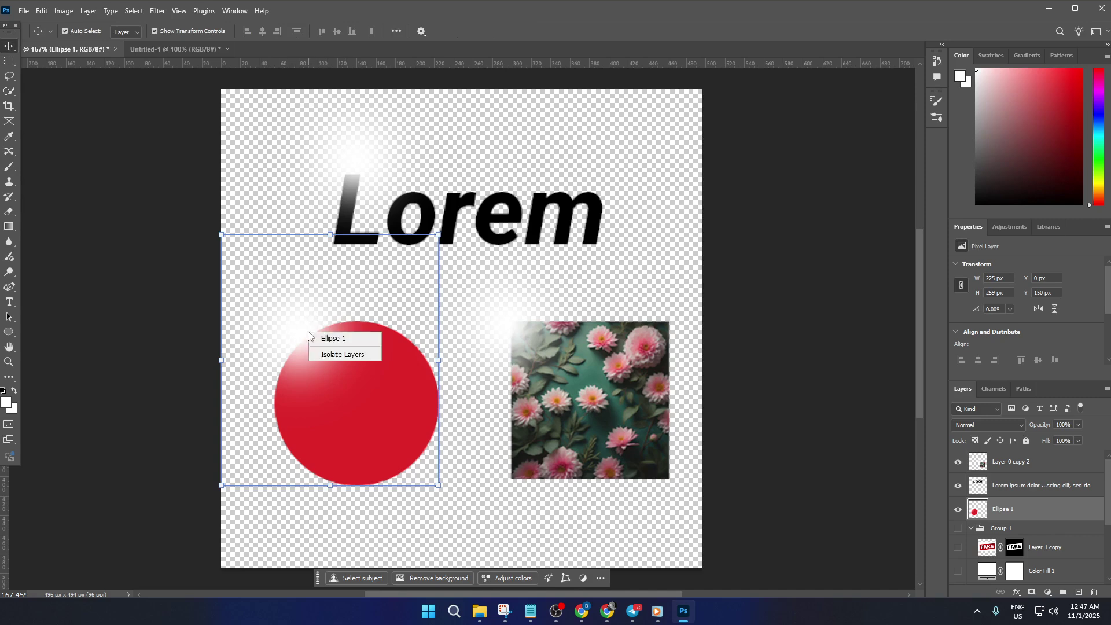
left_click(276, 337)
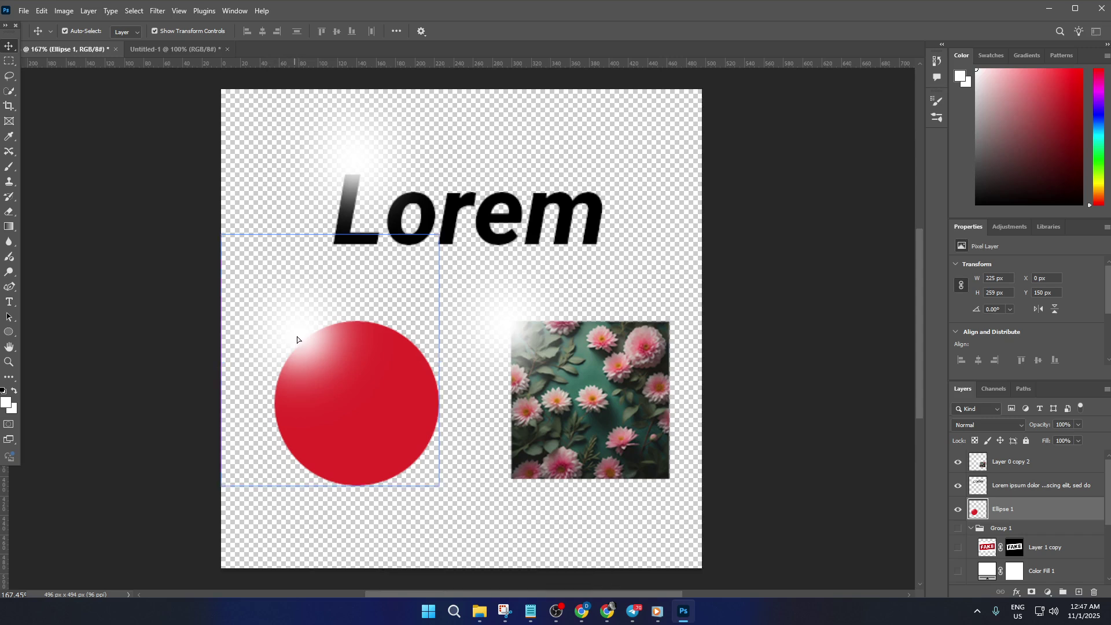
left_click_drag(297, 336, 352, 357)
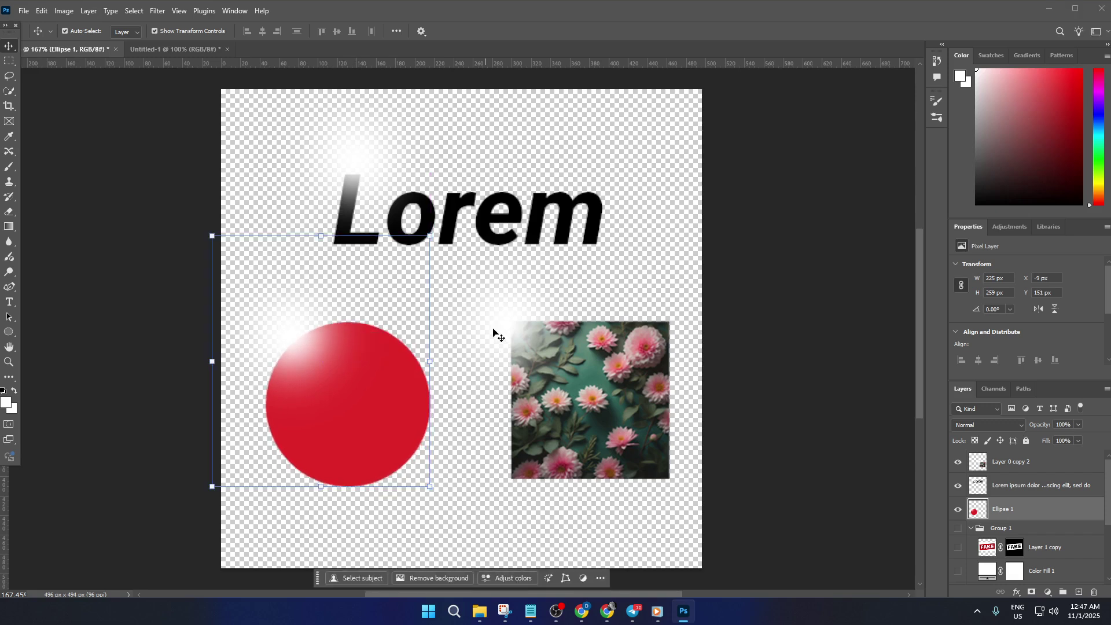
left_click(599, 337)
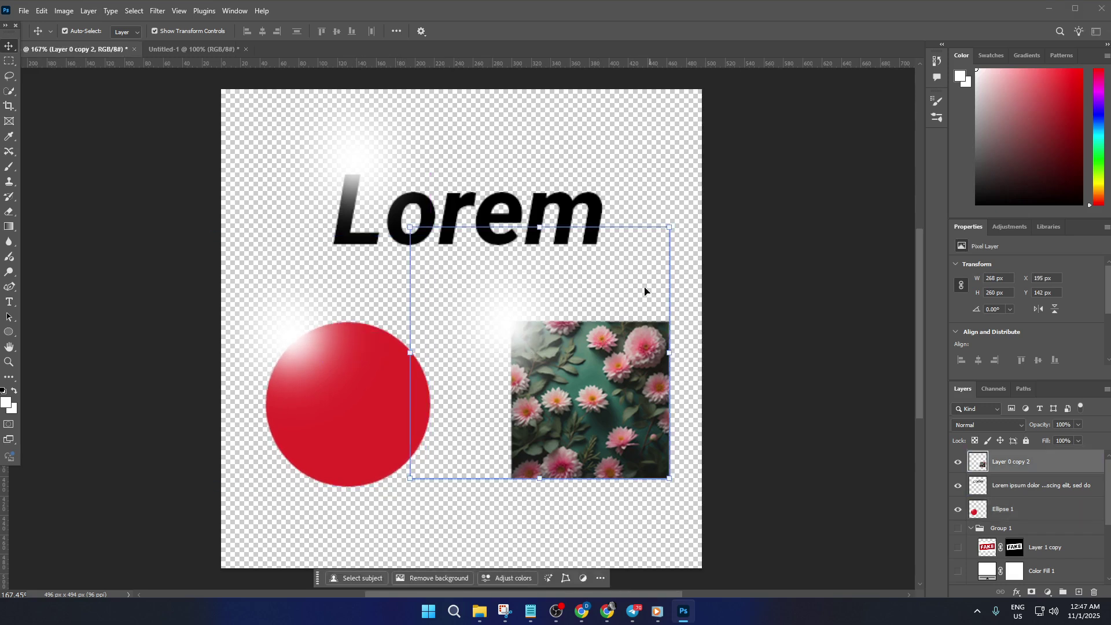
left_click(600, 189)
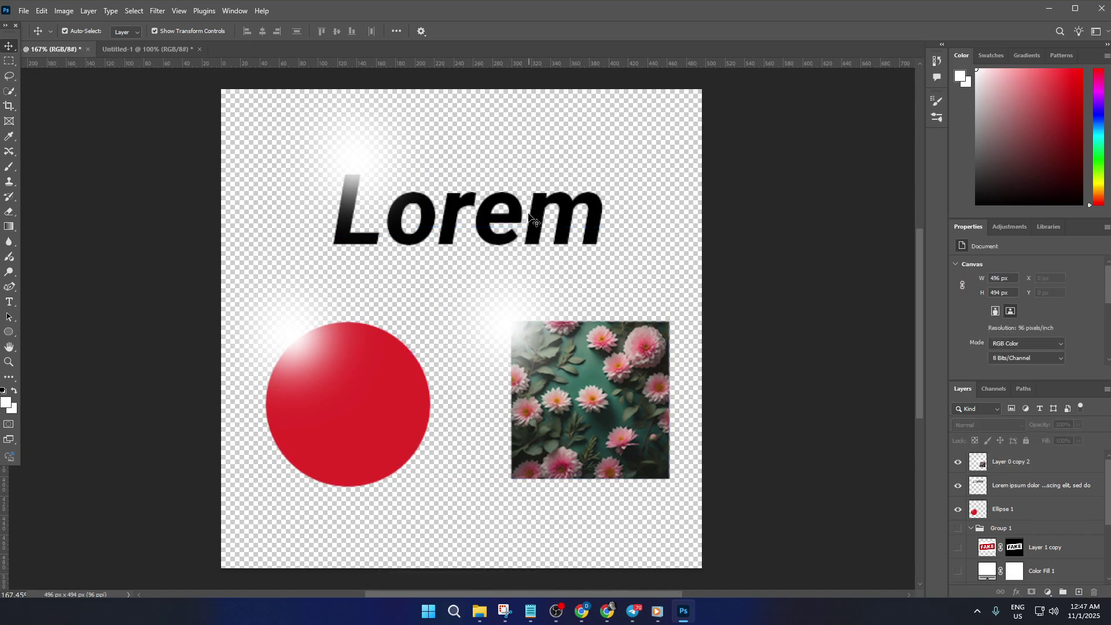
right_click(1038, 485)
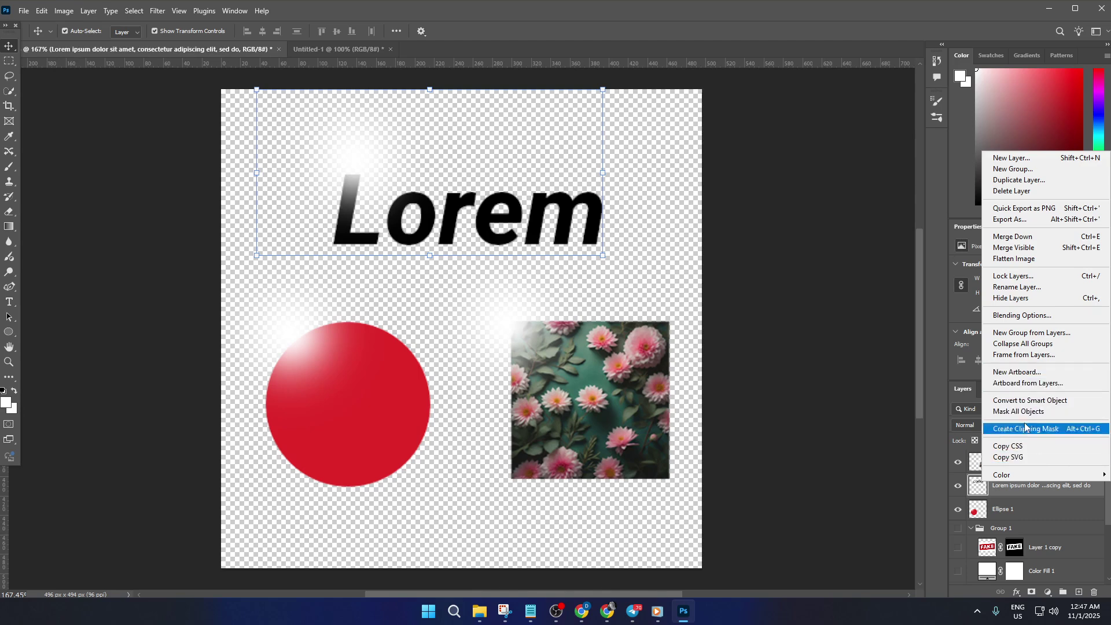
left_click(948, 399)
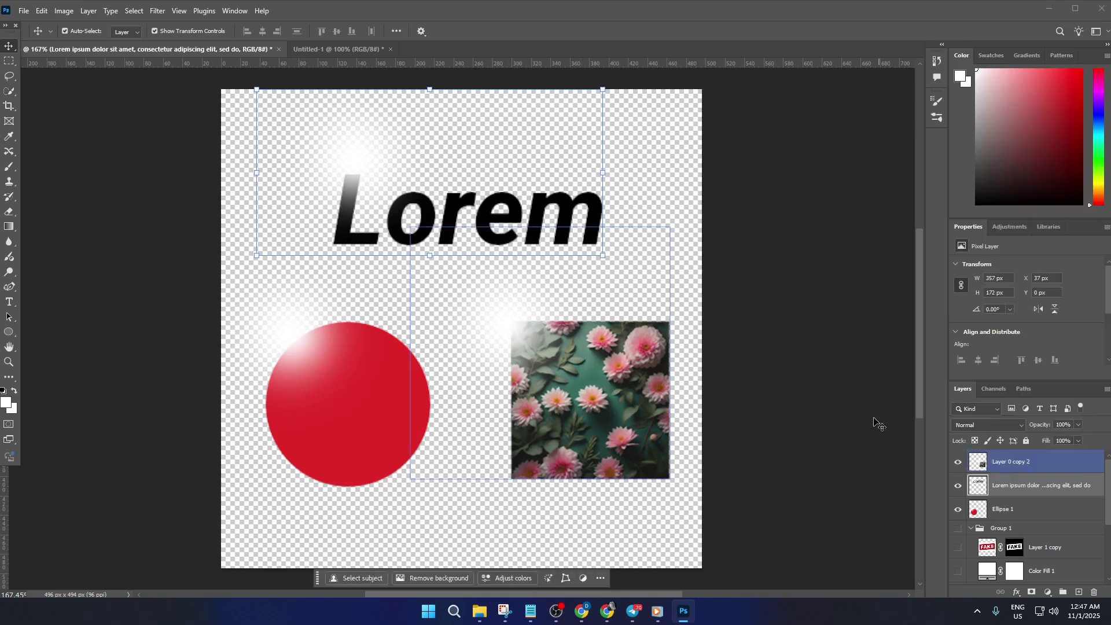
- Undo the red circle's move, its white brush spot and its rasterization, restoring Ellipse 1 as a shape layer
key("ctrl+z")
key("ctrl+z")
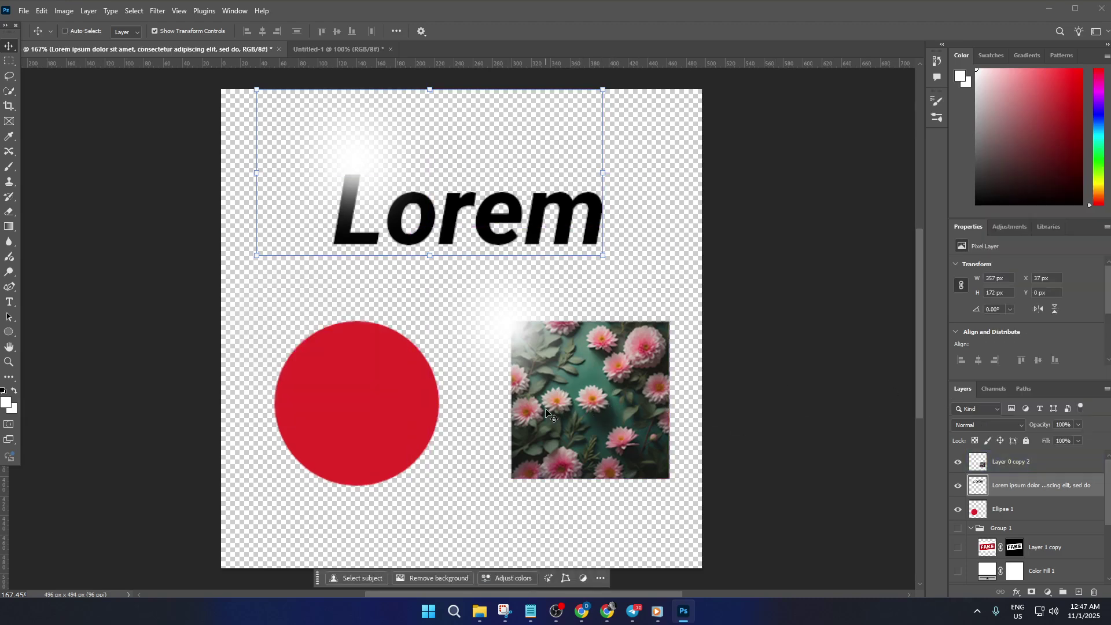
left_click(401, 401, "ctrl")
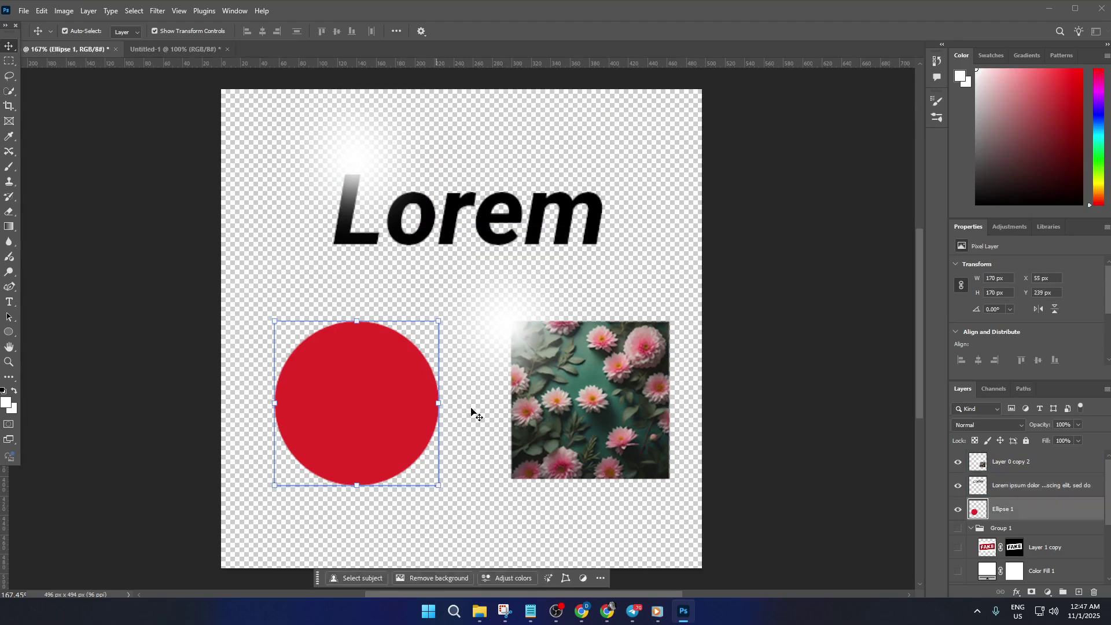
right_click(1042, 510)
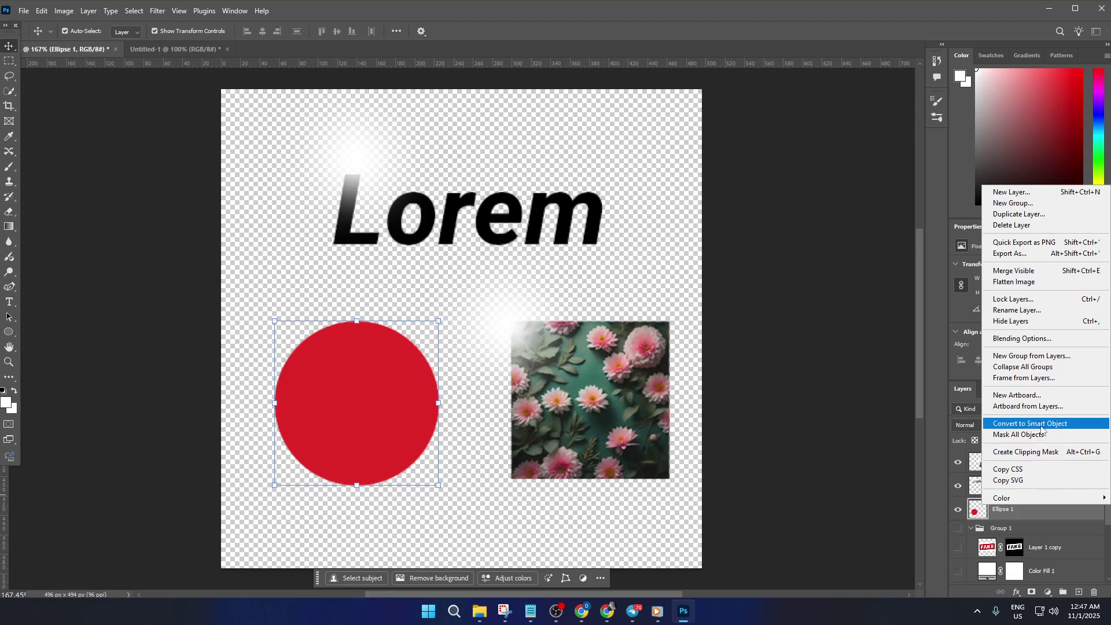
left_click(591, 392)
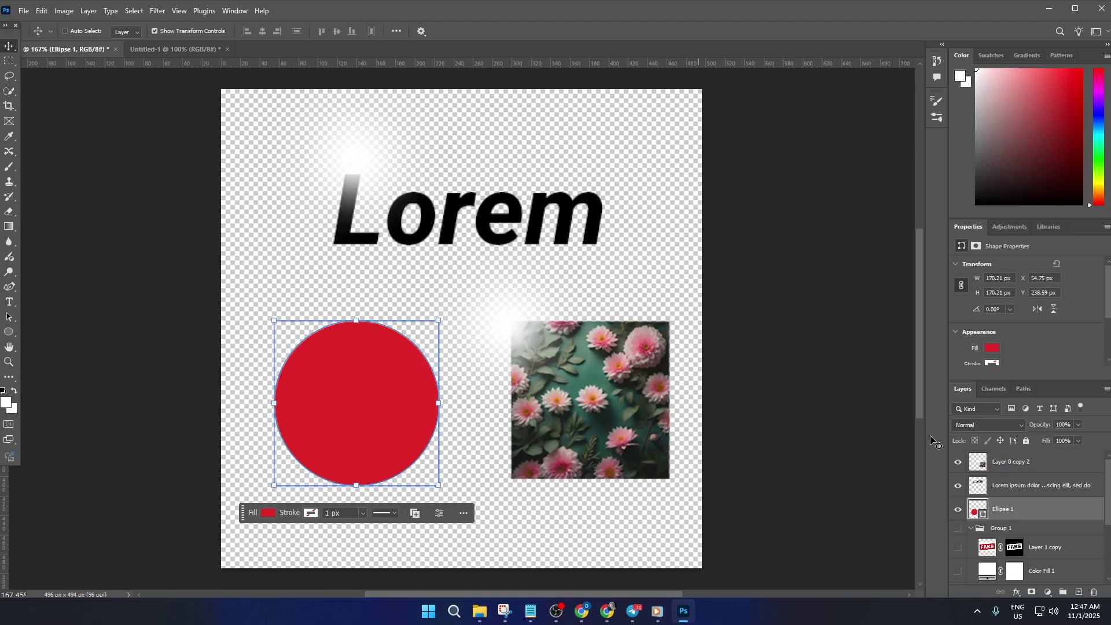
right_click(1070, 510)
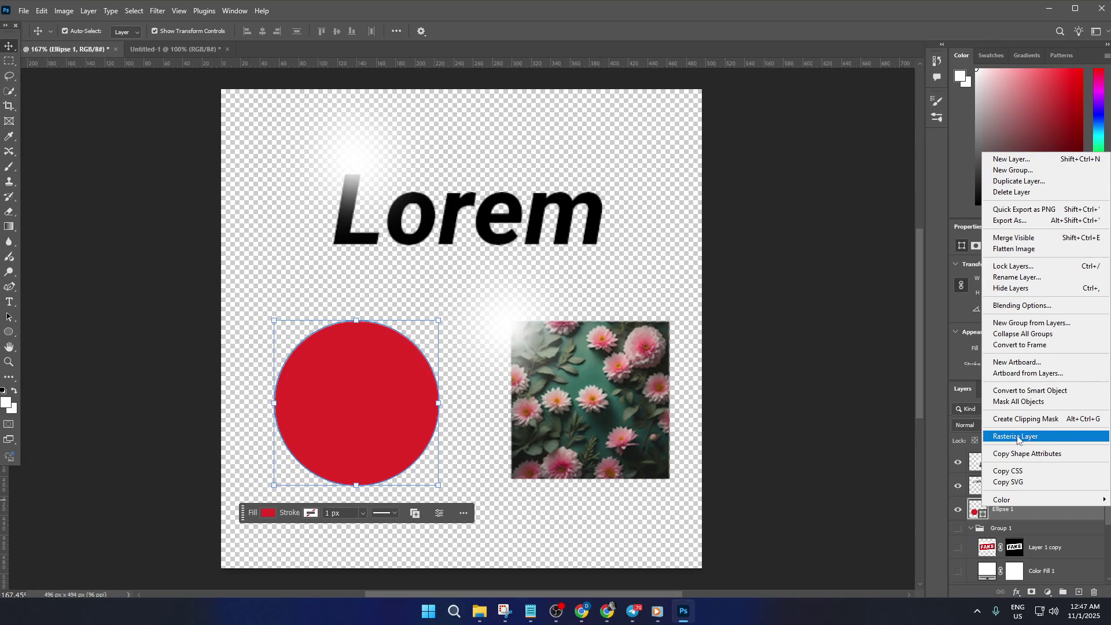
left_click(482, 410)
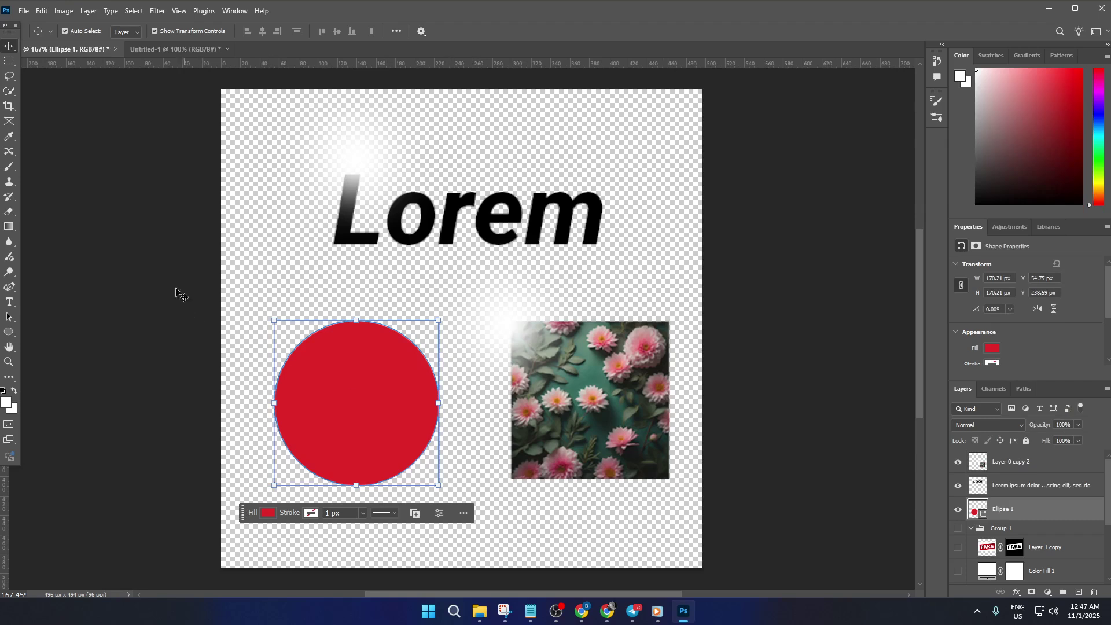
left_click(232, 274)
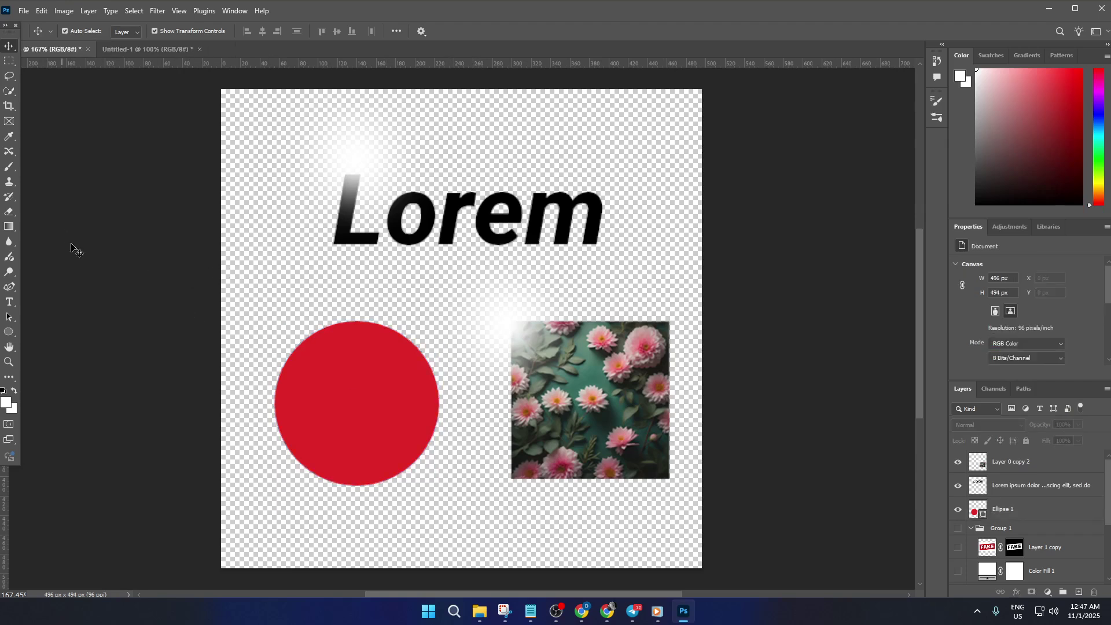
- Select the red circle's Ellipse 1 shape layer and try to paint on its upper part with the Brush tool
left_click(346, 383)
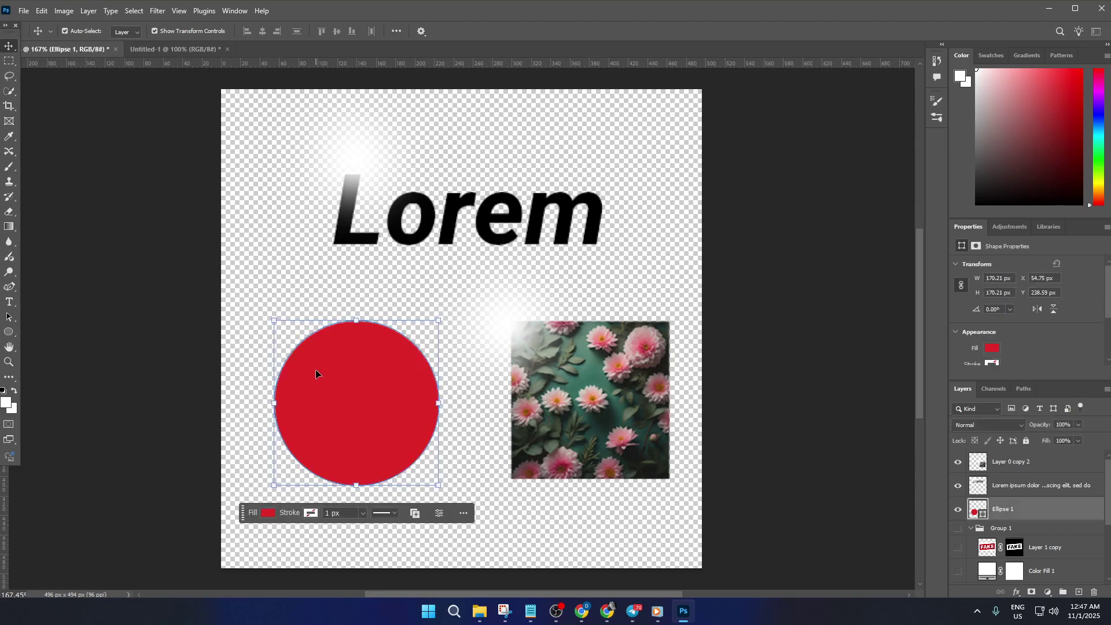
left_click(9, 166)
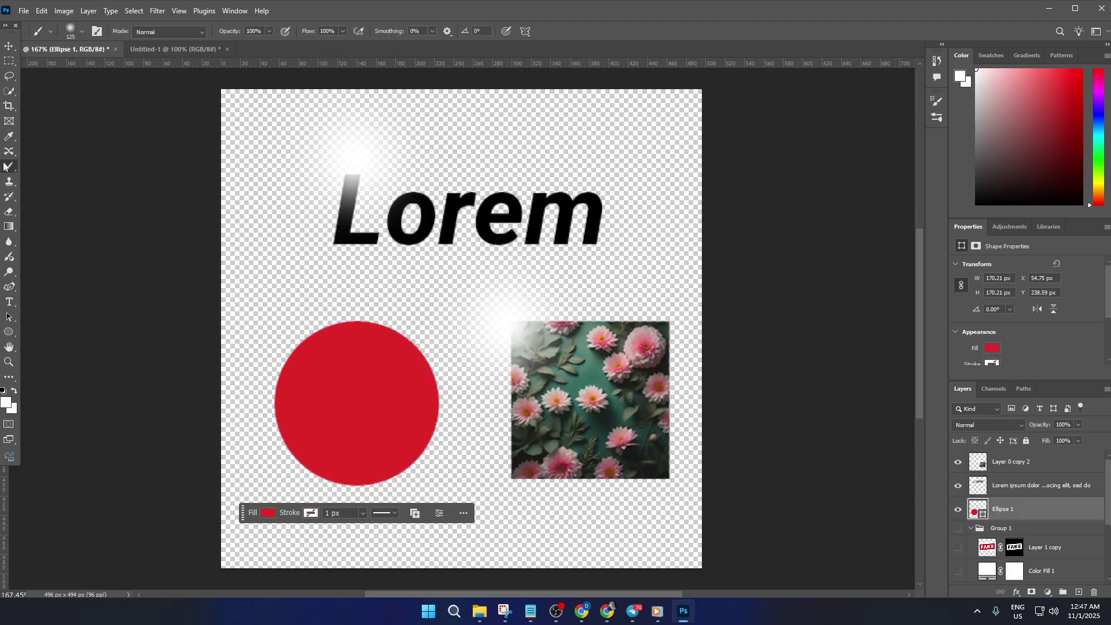
left_click(338, 357)
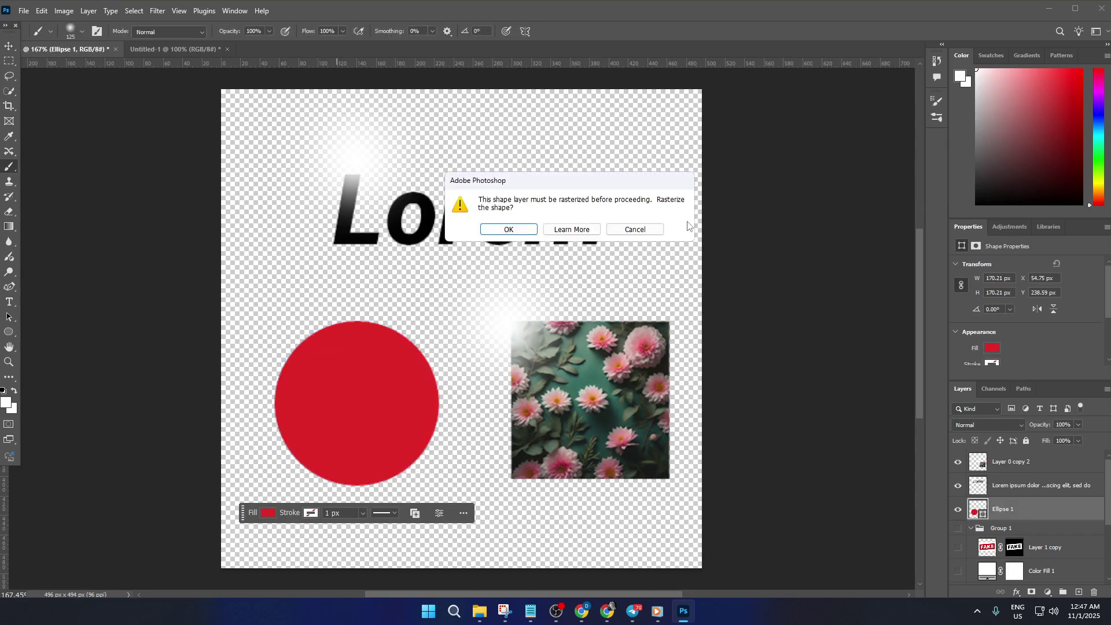